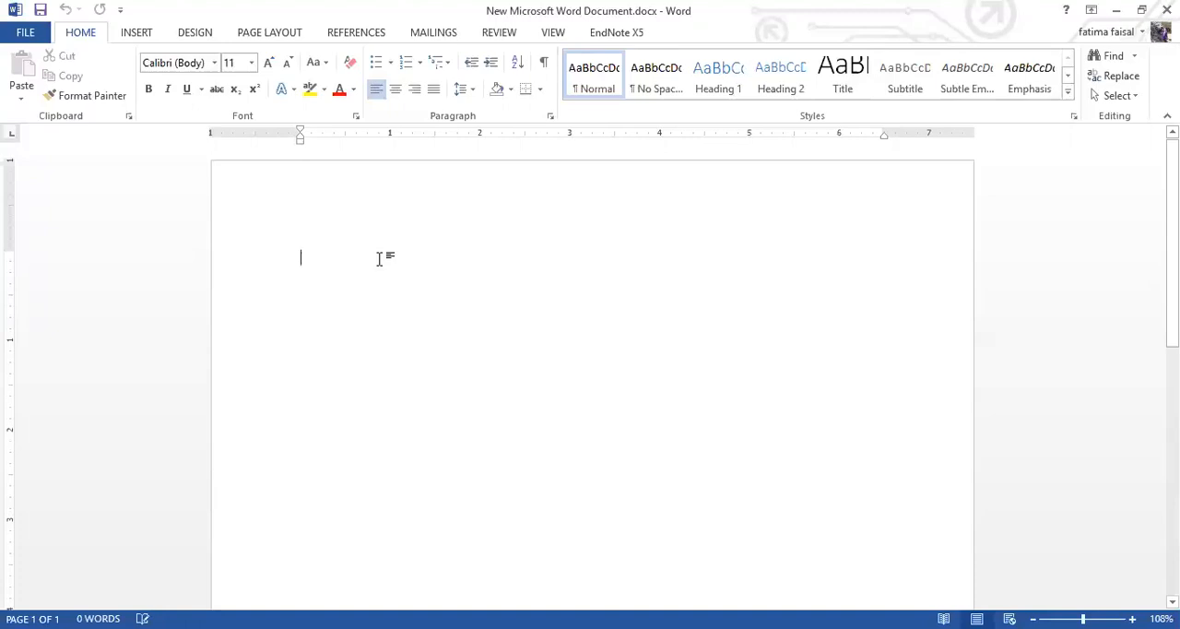
# Step: Write the sentence "Media economy is going to fall in current circumstances" in the blank document
pyautogui.write('media econo')
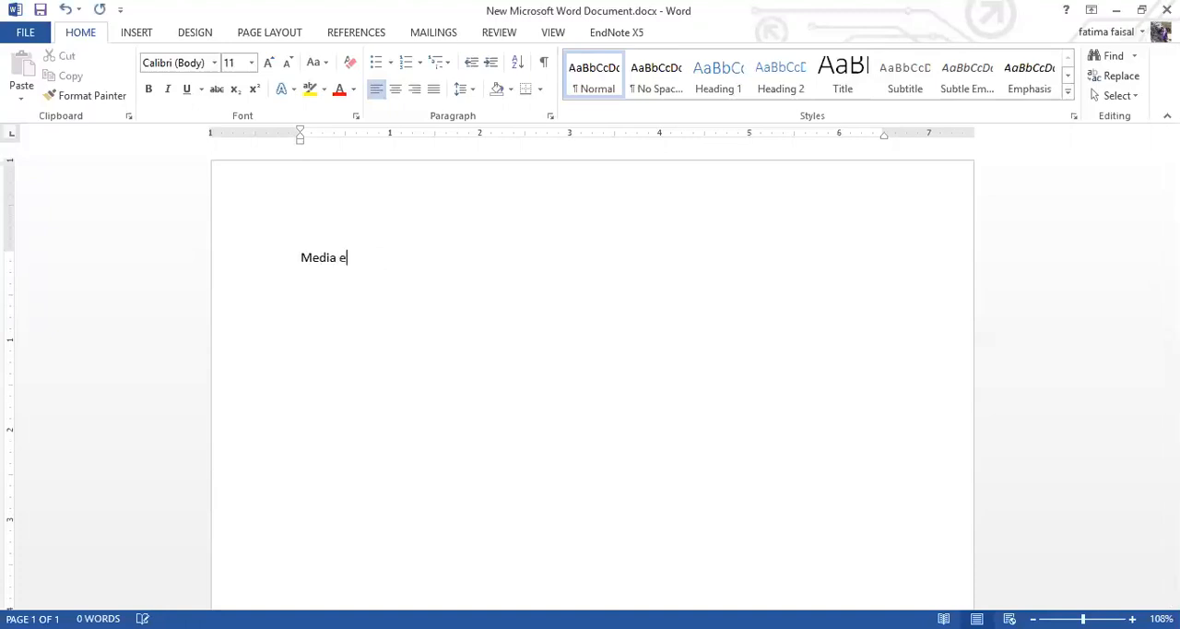
pyautogui.write('my is going to fall a')
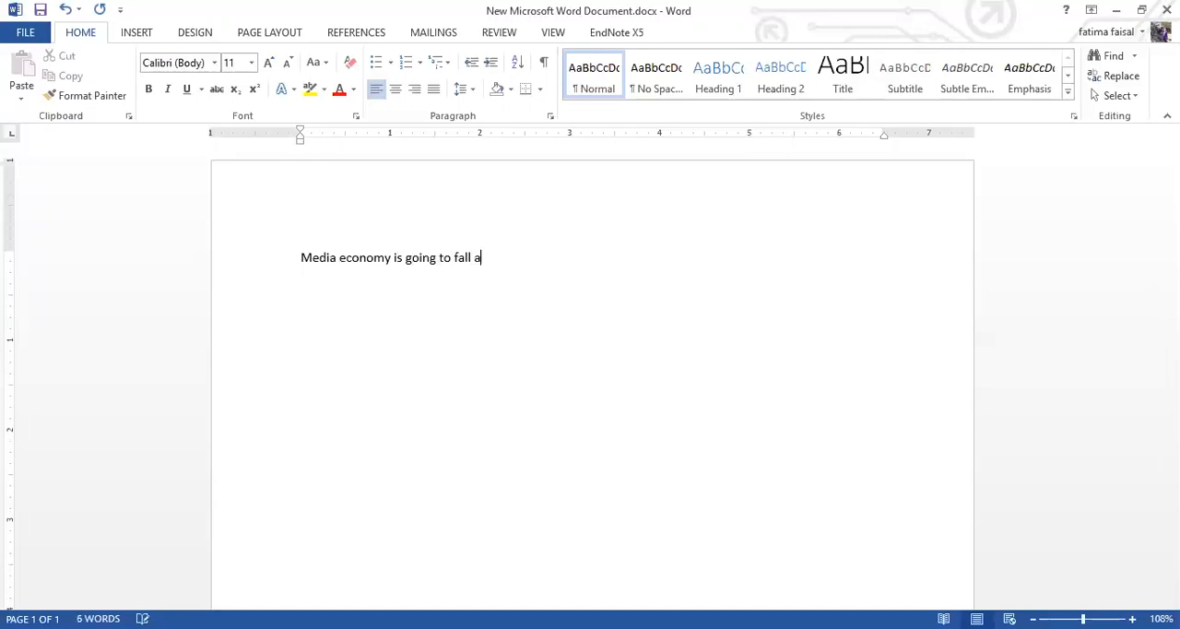
pyautogui.press('BackSpace')
pyautogui.write('in current circumstances')
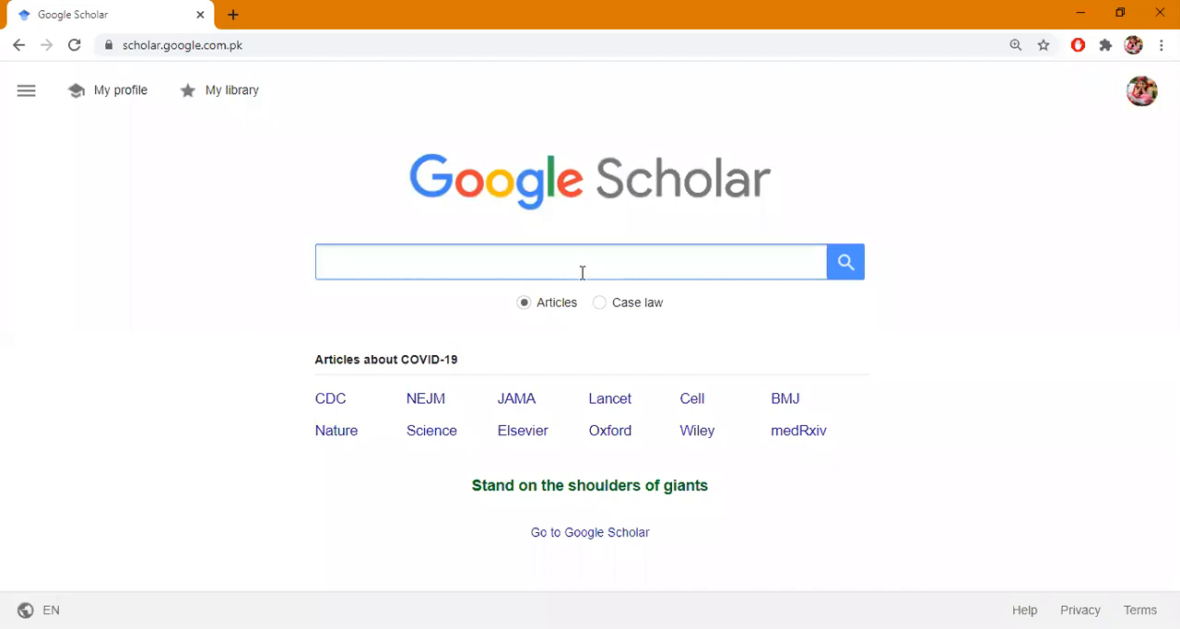
# Step: Switch to Google Scholar and search articles for "media economics"
pyautogui.click(582, 272)
pyautogui.write('media economics')
pyautogui.press('Return')
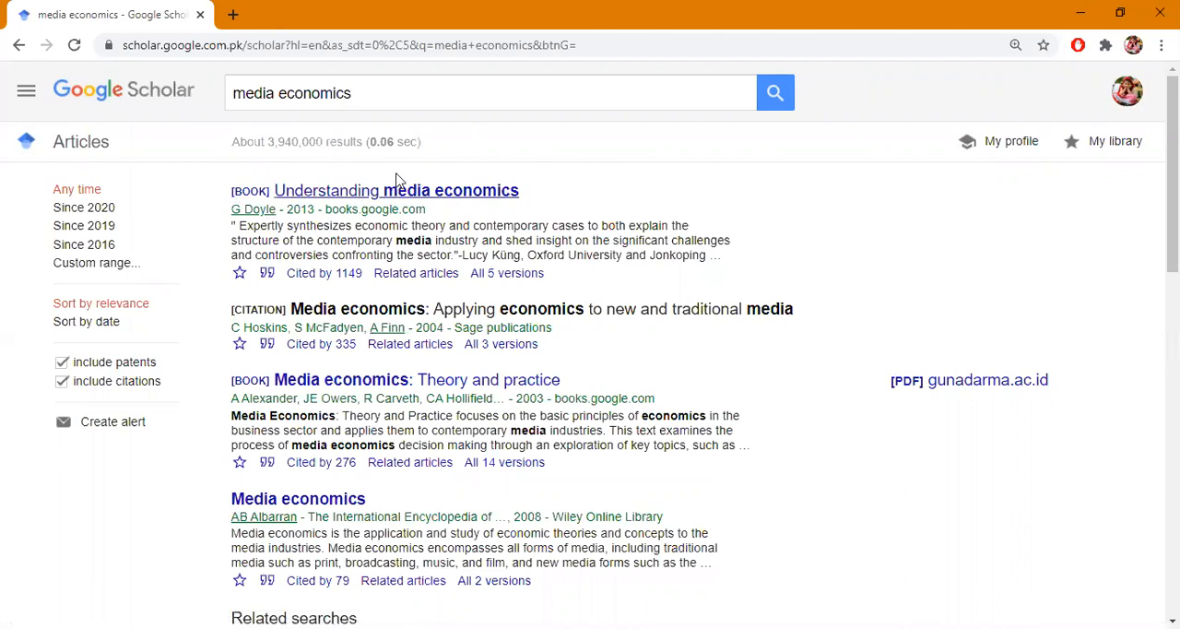
# Step: Export the EndNote citation of the book "Understanding media economics" and open the downloaded .enw file in EndNote
pyautogui.click(266, 275)
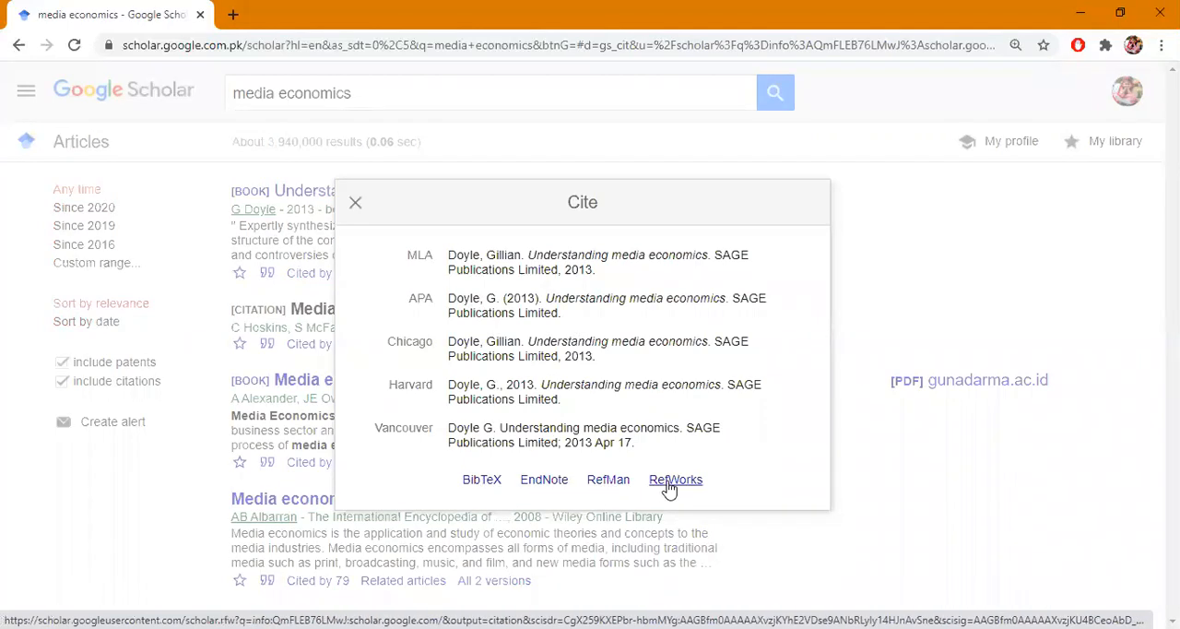
pyautogui.click(548, 481)
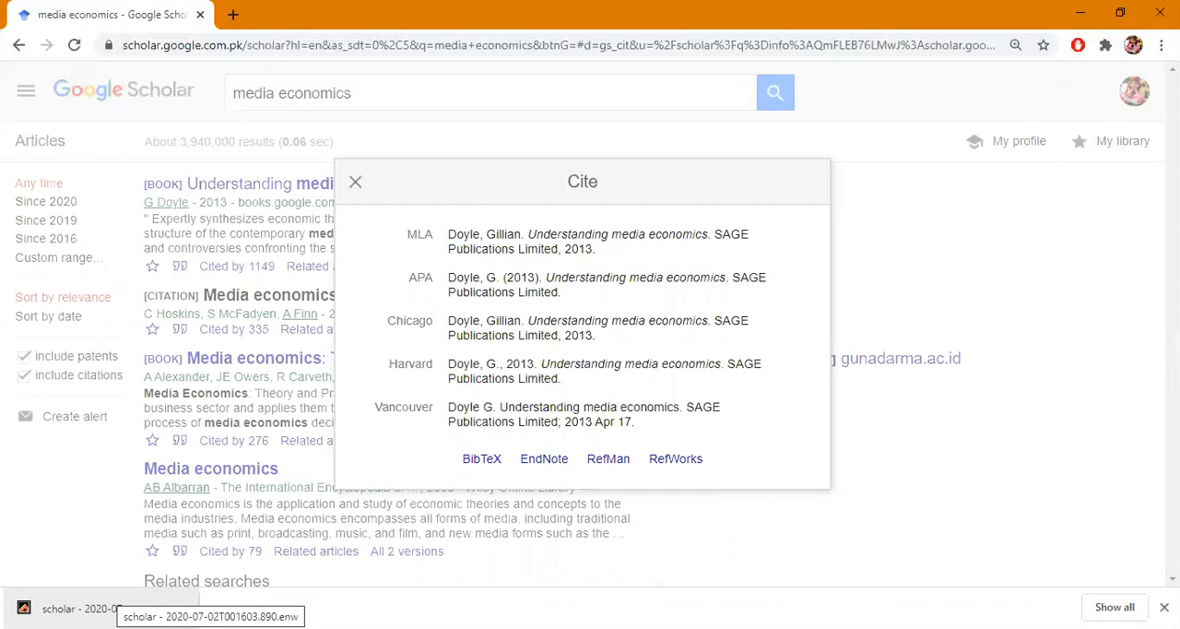
pyautogui.click(82, 609)
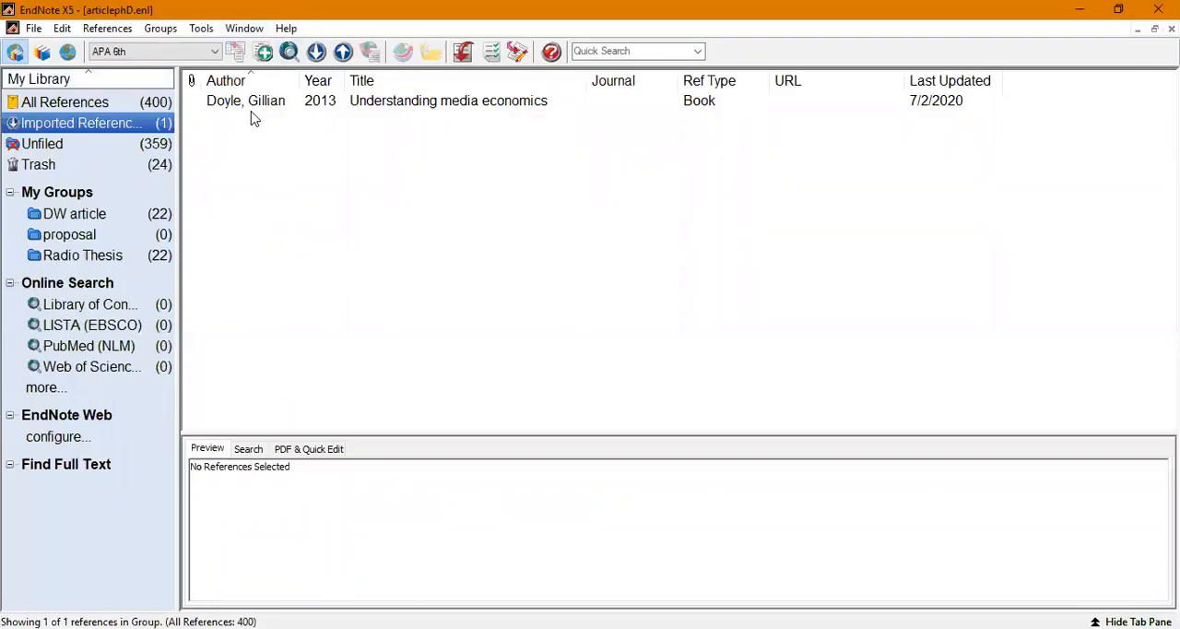
# Step: Select the imported "Understanding media economics" reference, choose the APA 6th style and insert its citation into the Word document
pyautogui.click(388, 110)
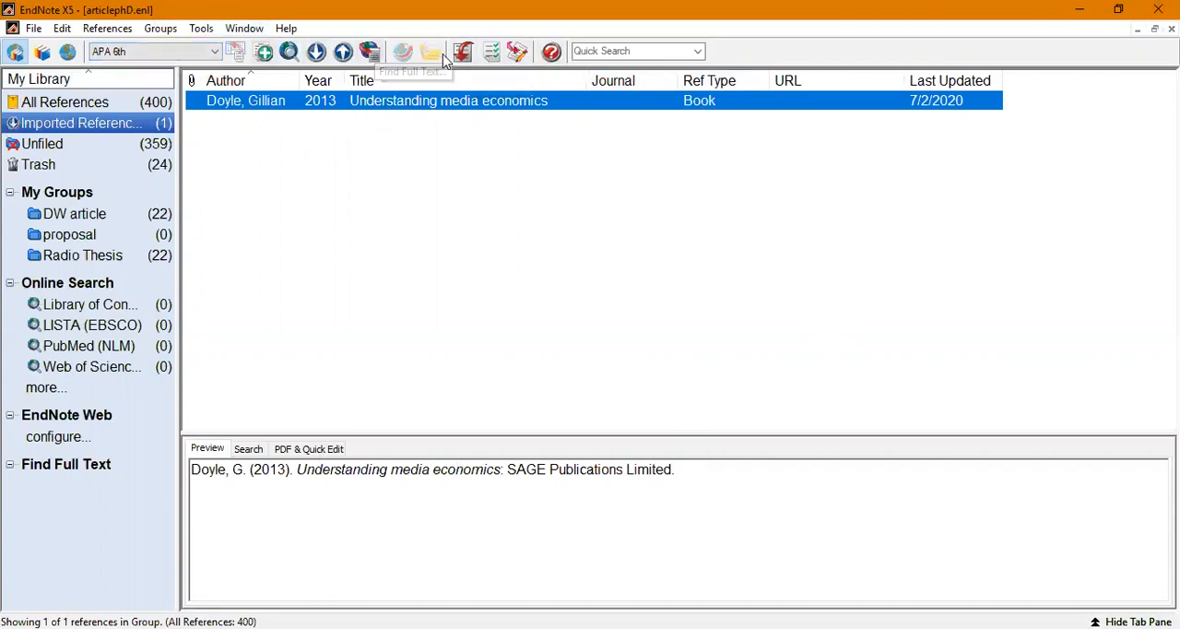
pyautogui.click(178, 57)
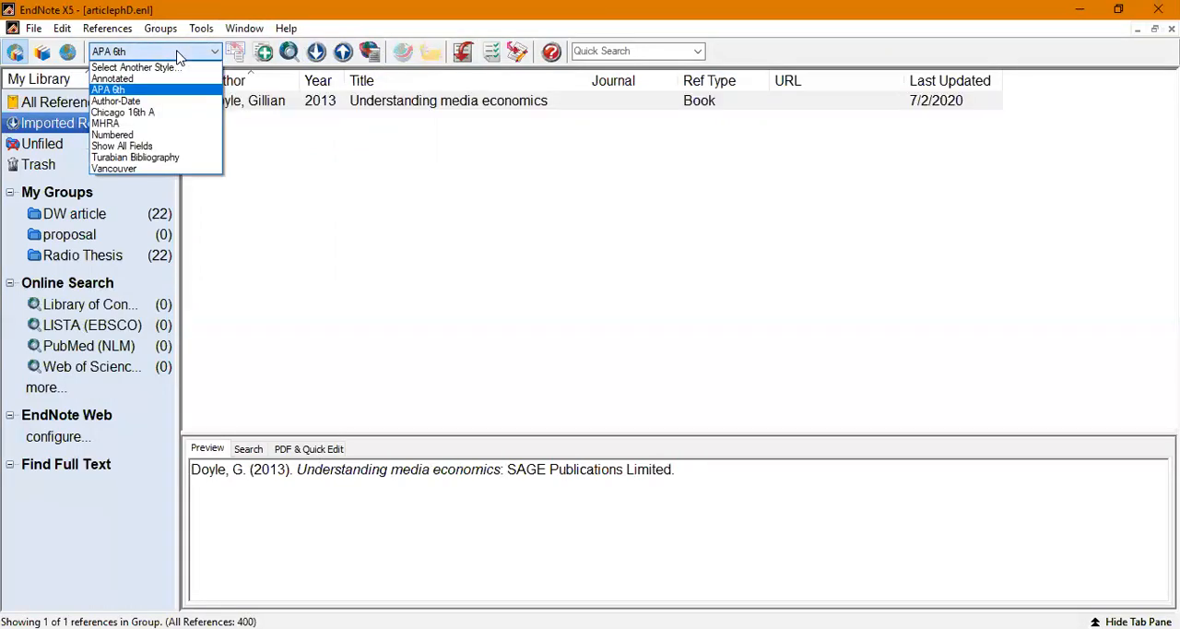
pyautogui.click(148, 95)
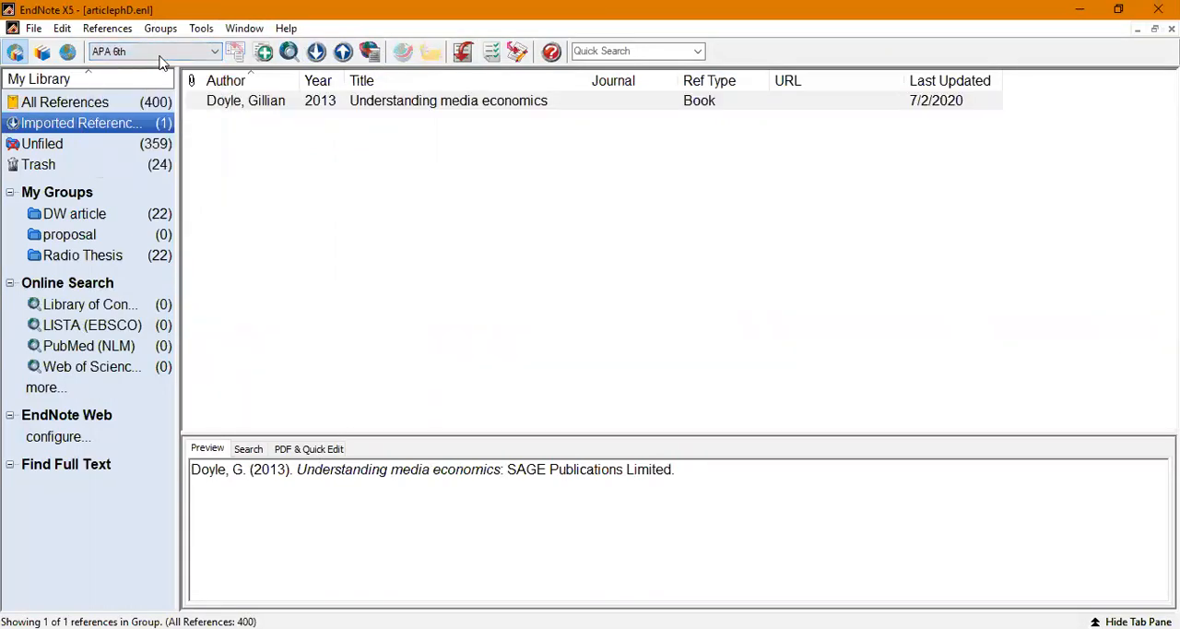
pyautogui.click(161, 52)
pyautogui.click(150, 92)
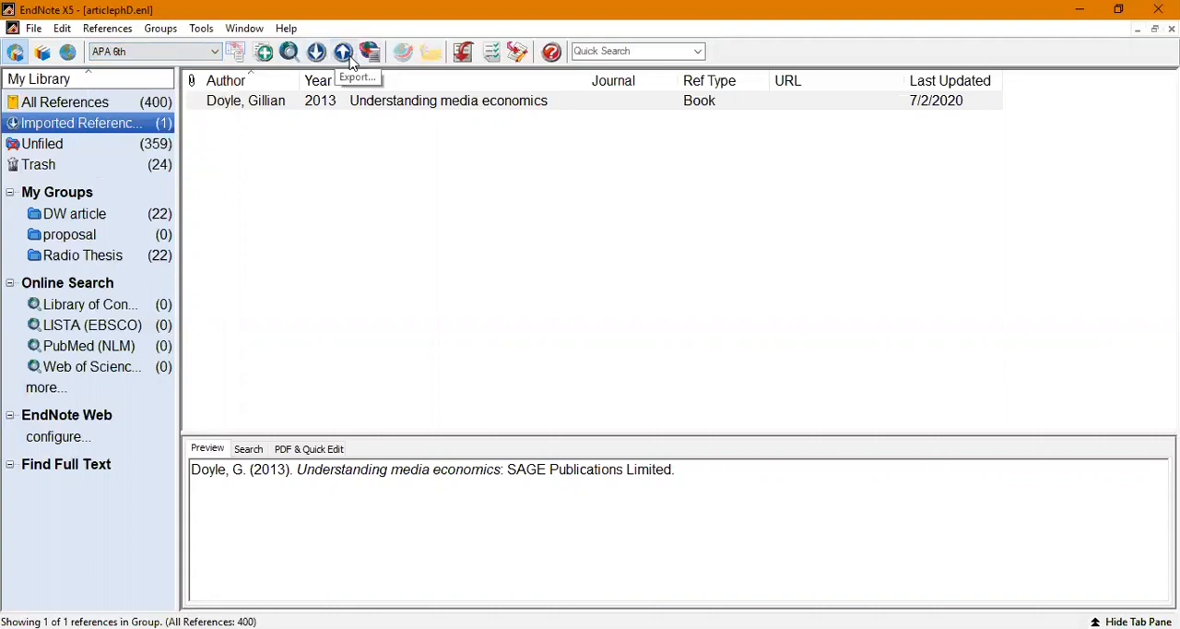
pyautogui.click(458, 57)
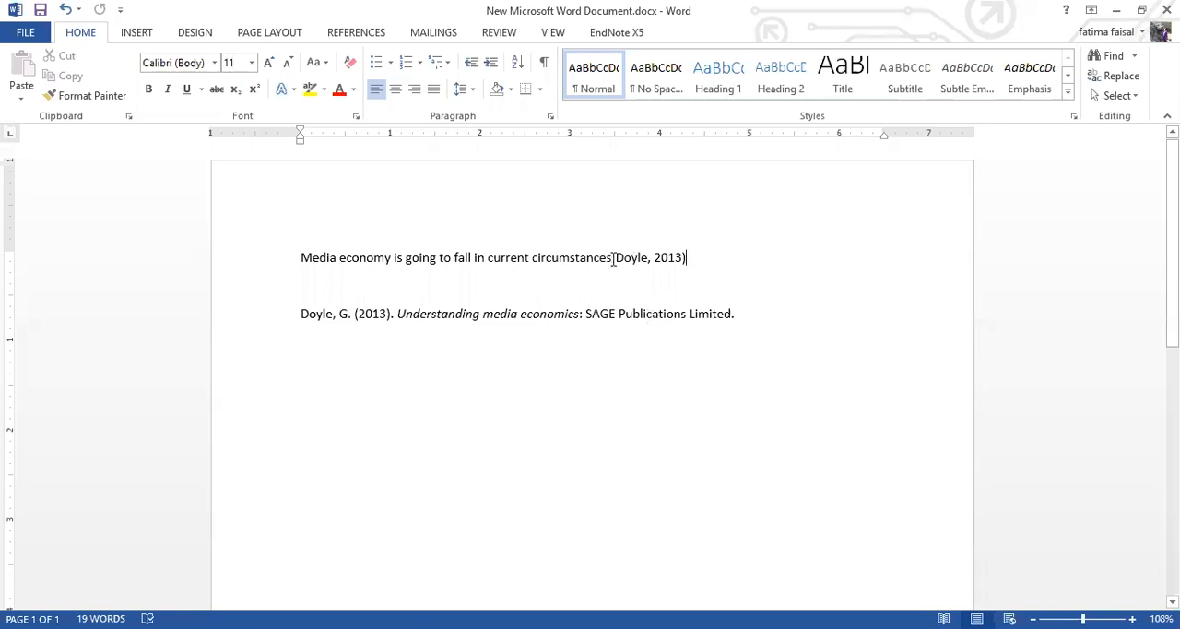
# Step: Set the font size of the sentence and its in-text citation to 16
pyautogui.moveTo(691, 257); pyautogui.dragTo(301, 257)
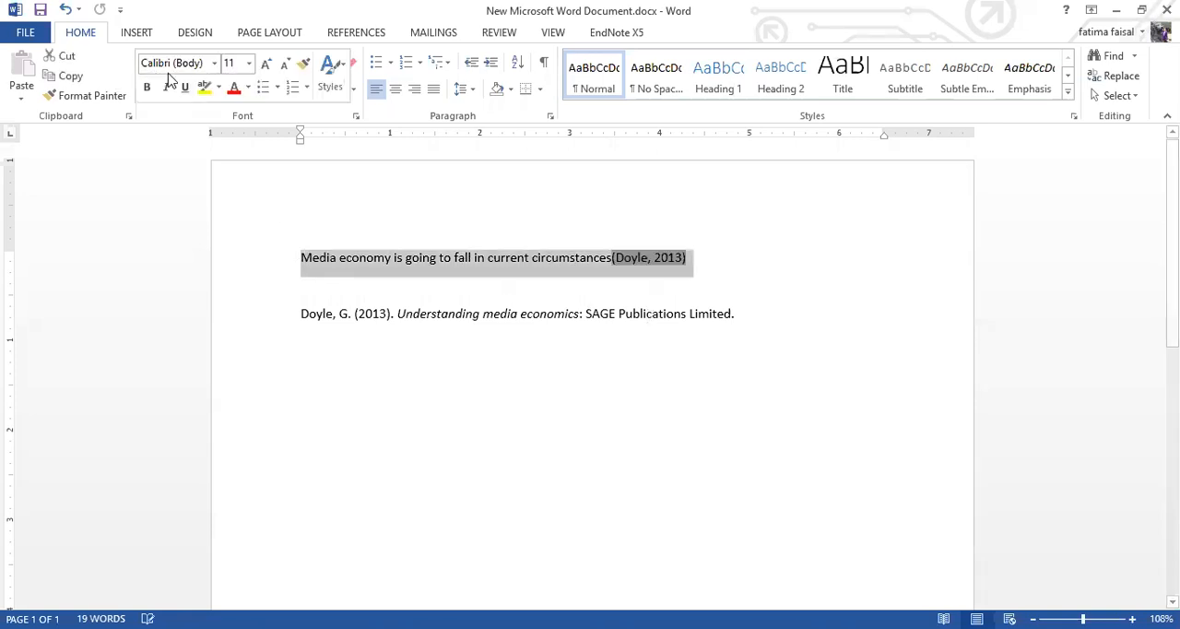
pyautogui.click(249, 69)
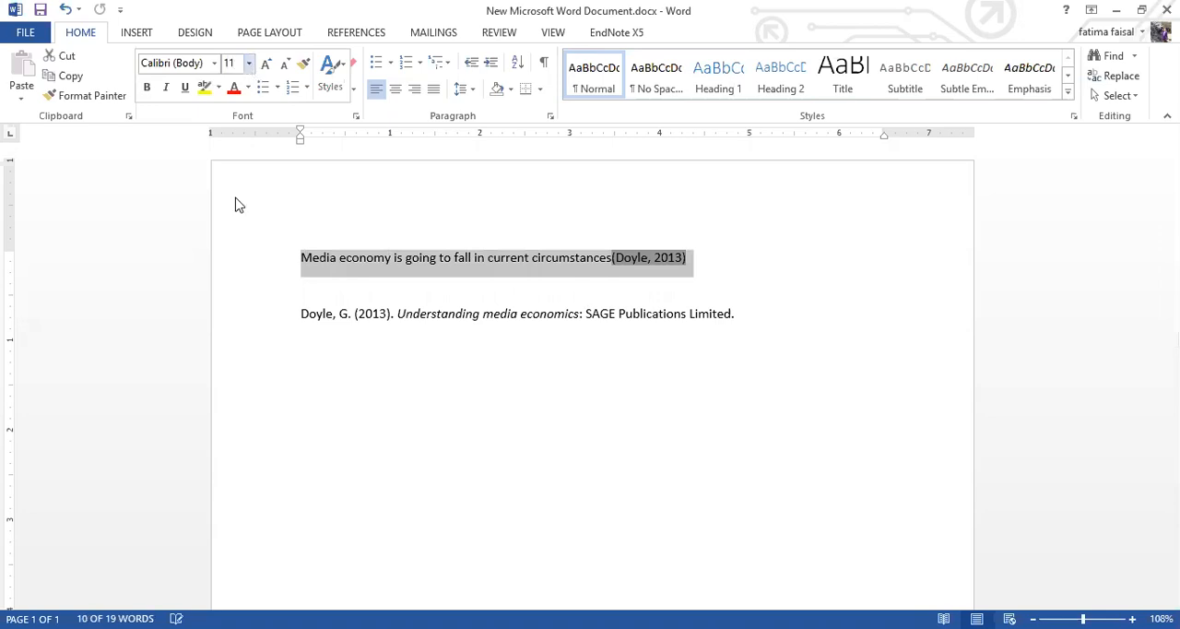
pyautogui.click(237, 184)
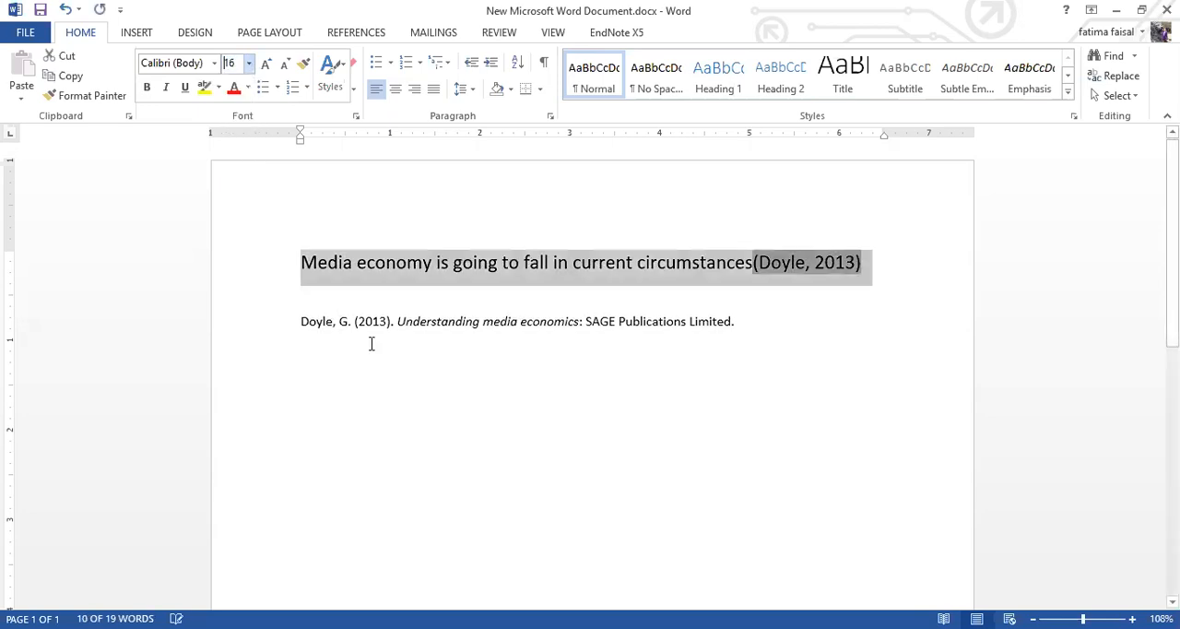
pyautogui.hotkey('ctrl', 'End')
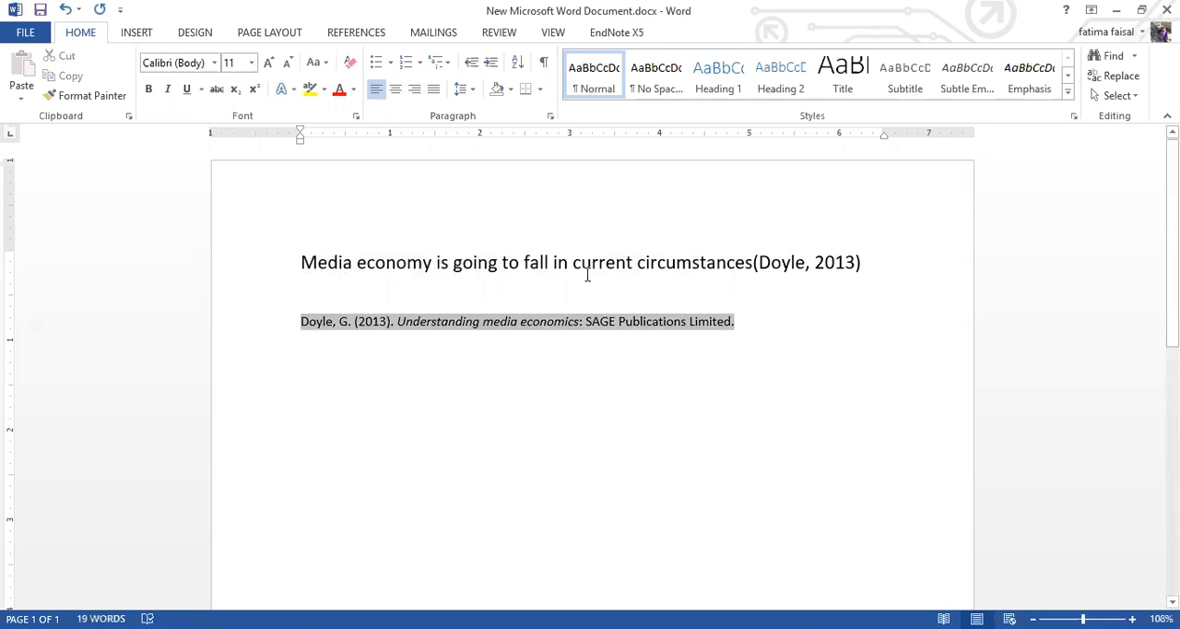
# Step: Insert a space before the in-text citation and end the sentence with a period after it
pyautogui.click(864, 265)
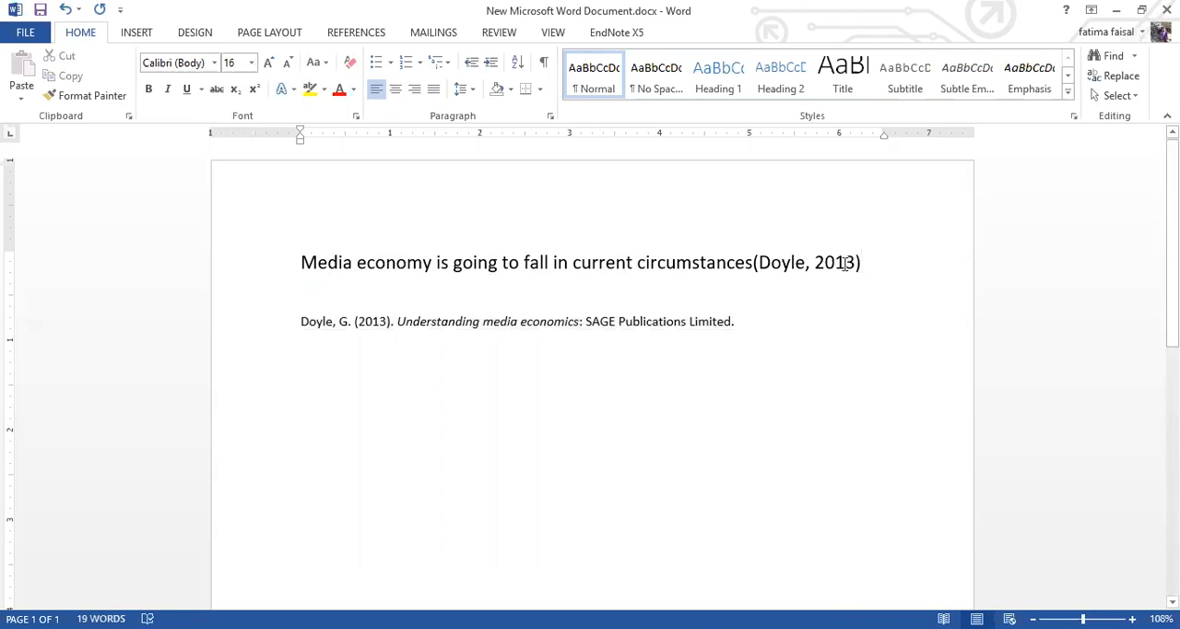
pyautogui.click(754, 265)
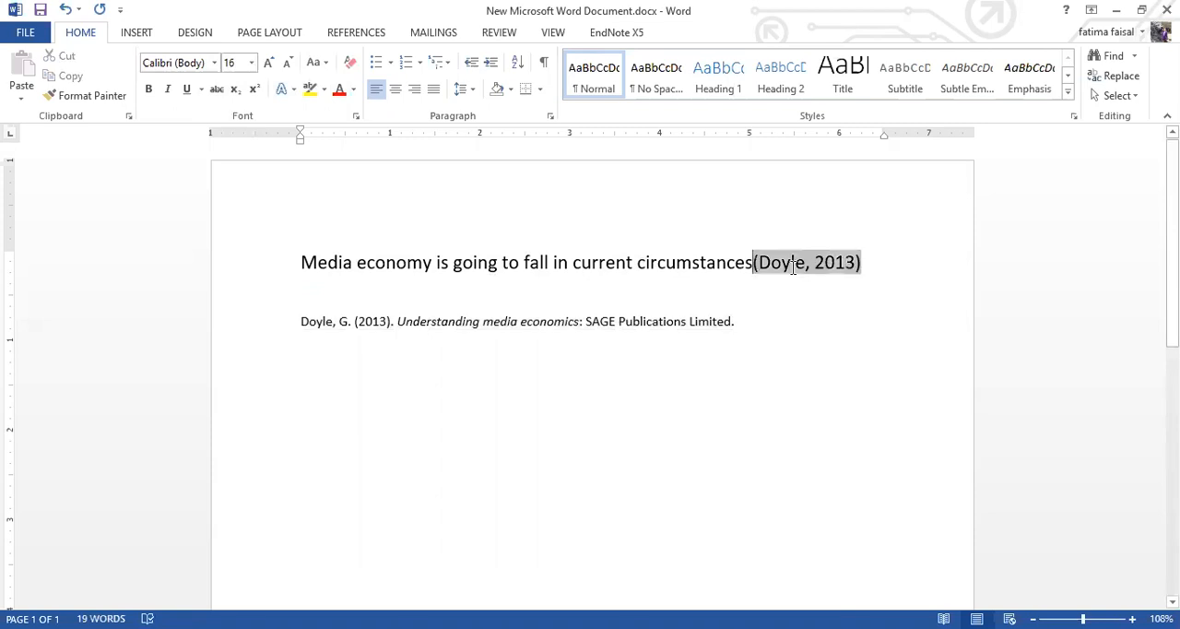
pyautogui.click(872, 266)
pyautogui.write('.')
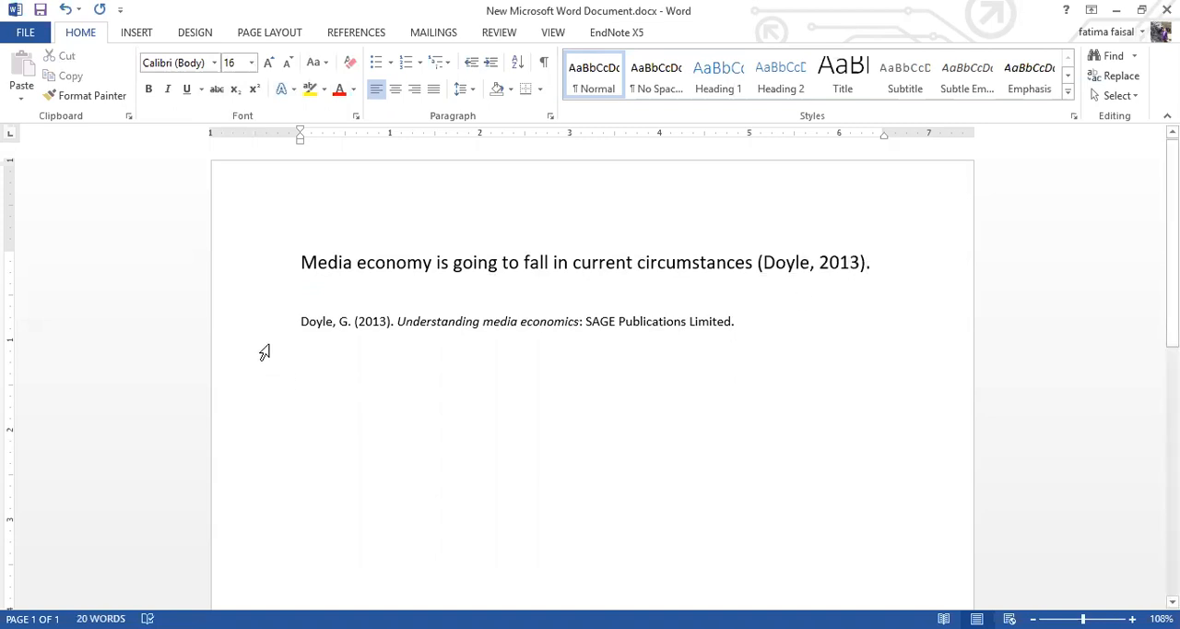
# Step: Set the font size of the bibliography entry below the sentence to 12
pyautogui.moveTo(299, 322); pyautogui.dragTo(741, 346)
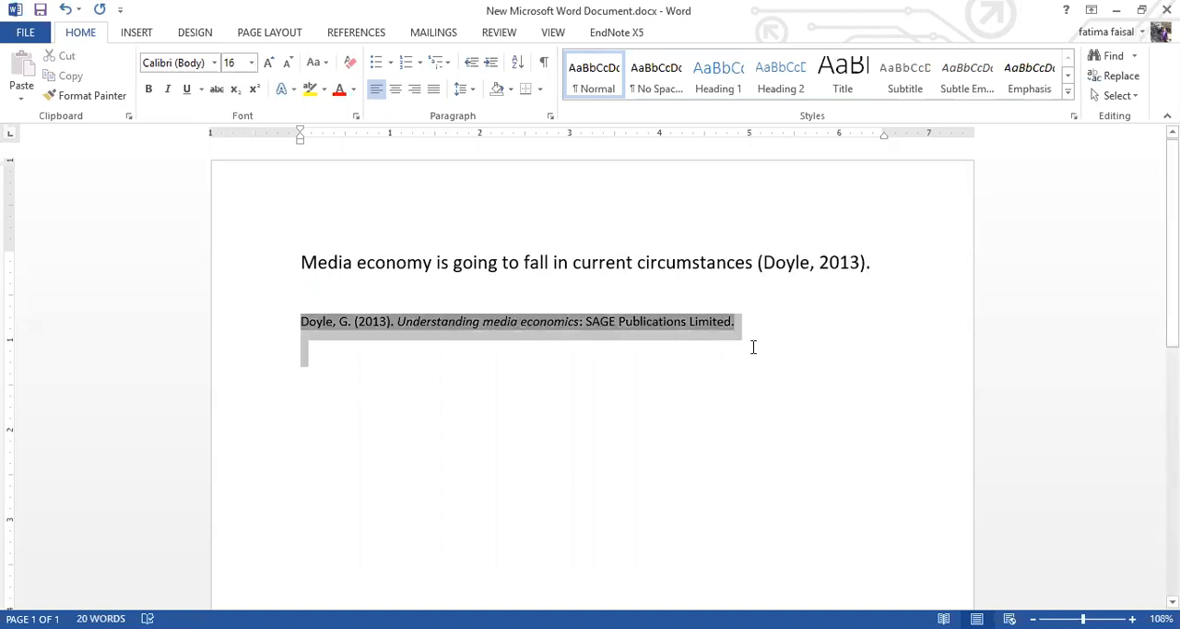
pyautogui.click(250, 62)
pyautogui.click(231, 146)
pyautogui.click(300, 369)
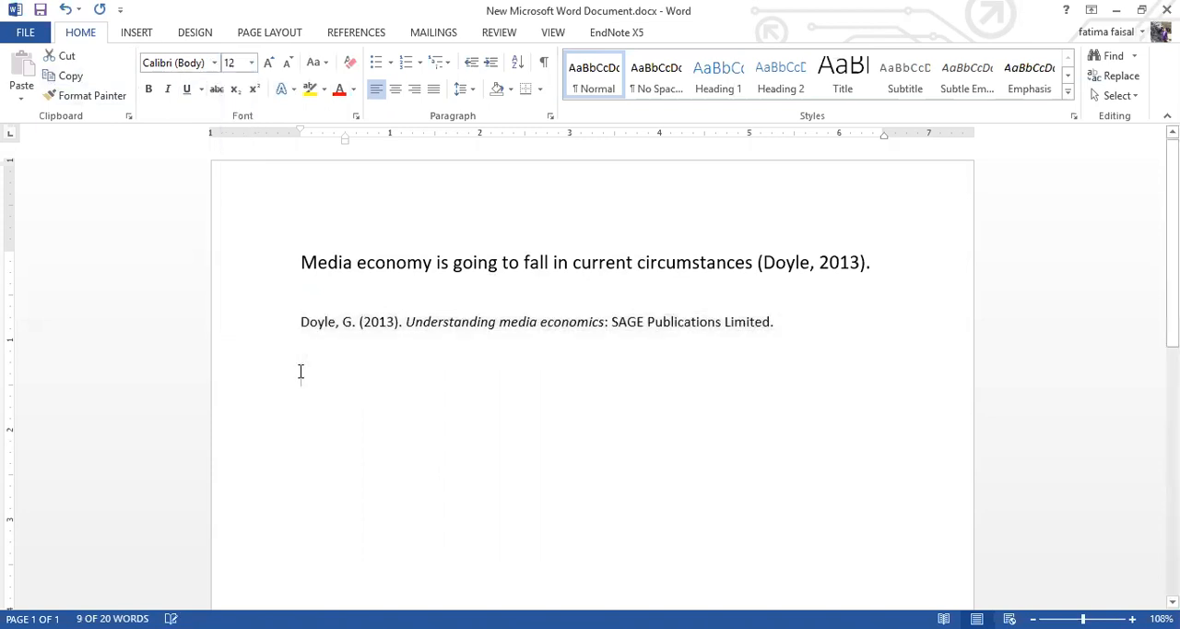
# Step: Add the heading "References" above the bibliography entry and insert blank lines before it to separate it from the sentence
pyautogui.click(359, 289)
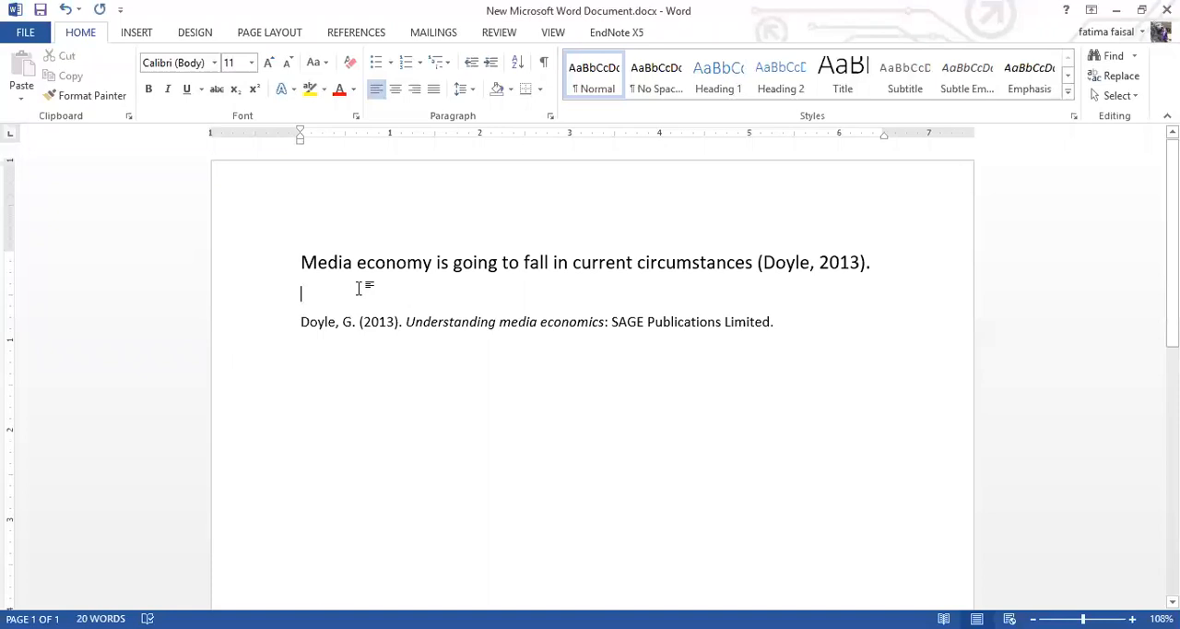
pyautogui.write('Refere')
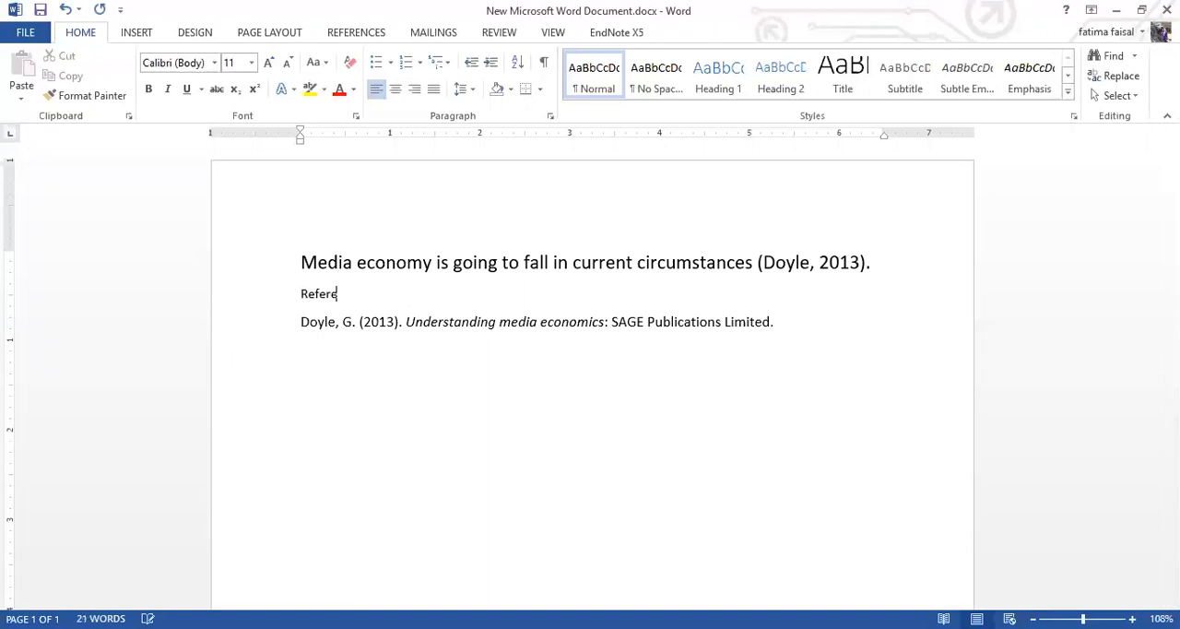
pyautogui.write('nces')
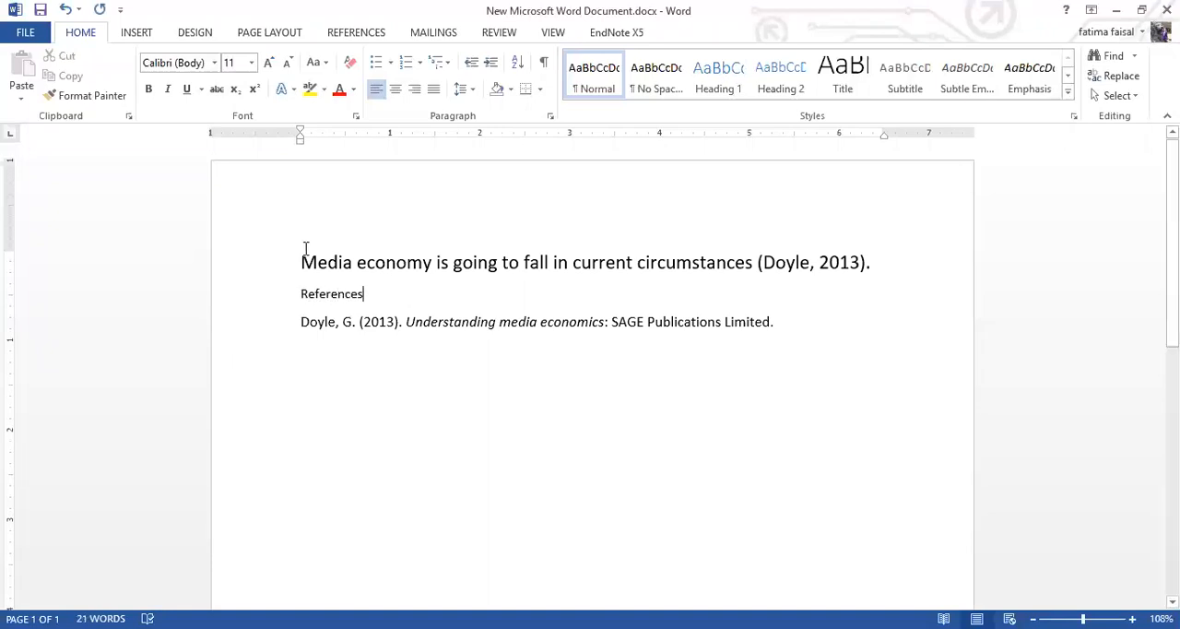
pyautogui.click(297, 294)
pyautogui.press('Return')
pyautogui.press('Return')
pyautogui.press('Return')
pyautogui.press('Return')
pyautogui.press('Return')
pyautogui.press('Return')
pyautogui.press('Return')
pyautogui.press('Return')
pyautogui.press('Return')
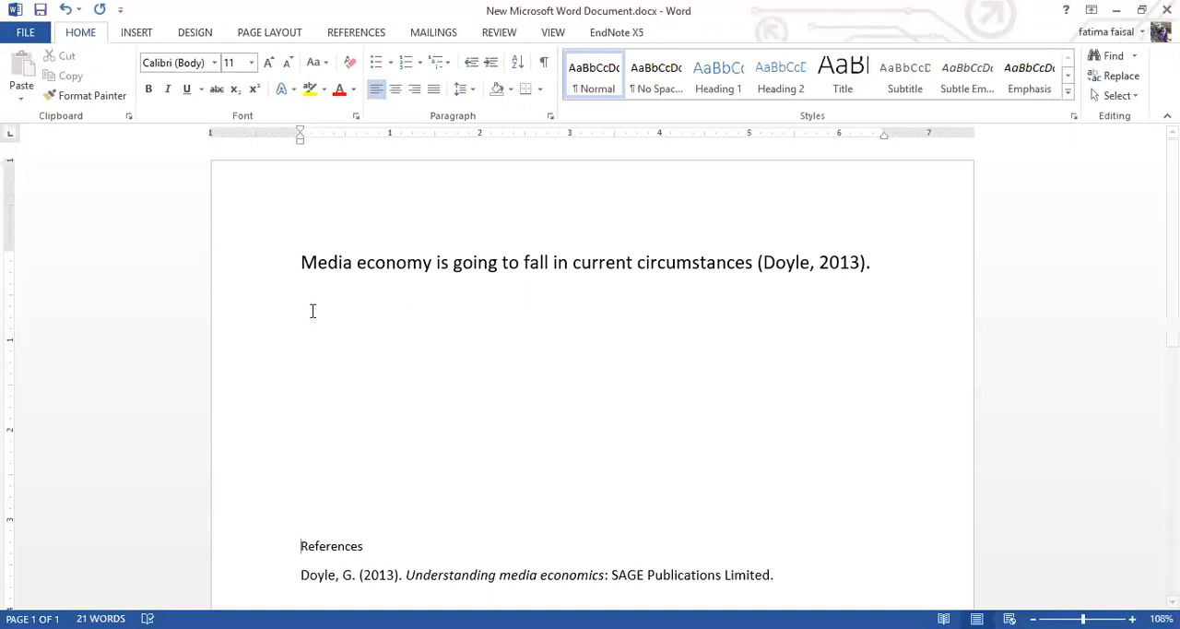
pyautogui.scroll(-3, 311, 311)
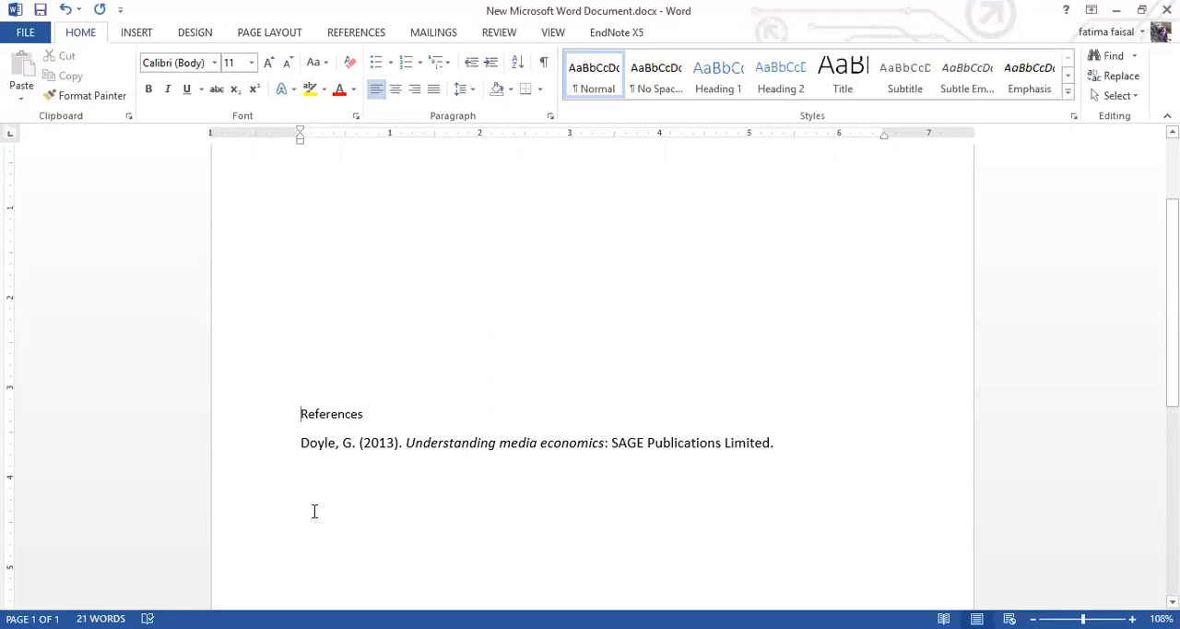
pyautogui.scroll(3, 372, 474)
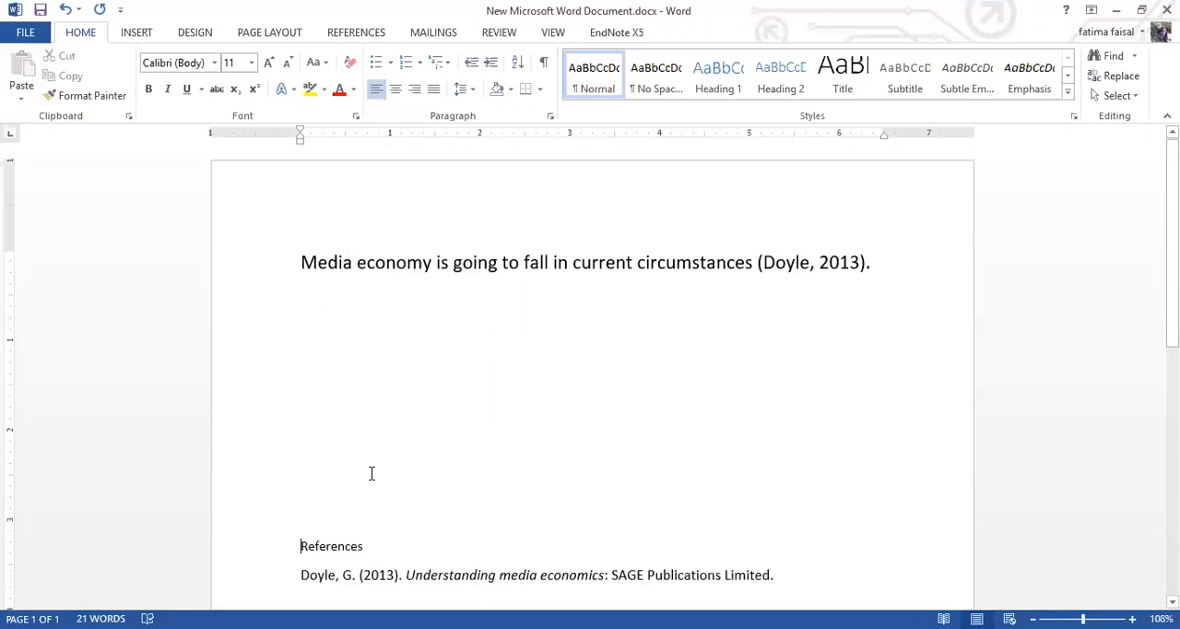
pyautogui.scroll(-1, 376, 520)
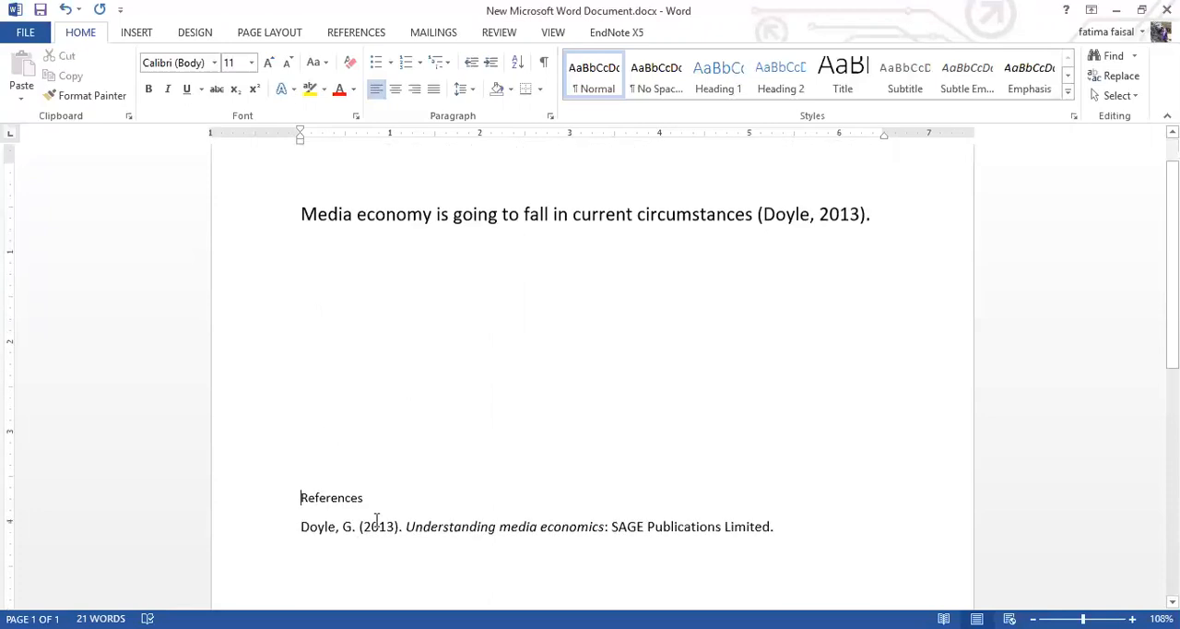
pyautogui.scroll(-1, 342, 500)
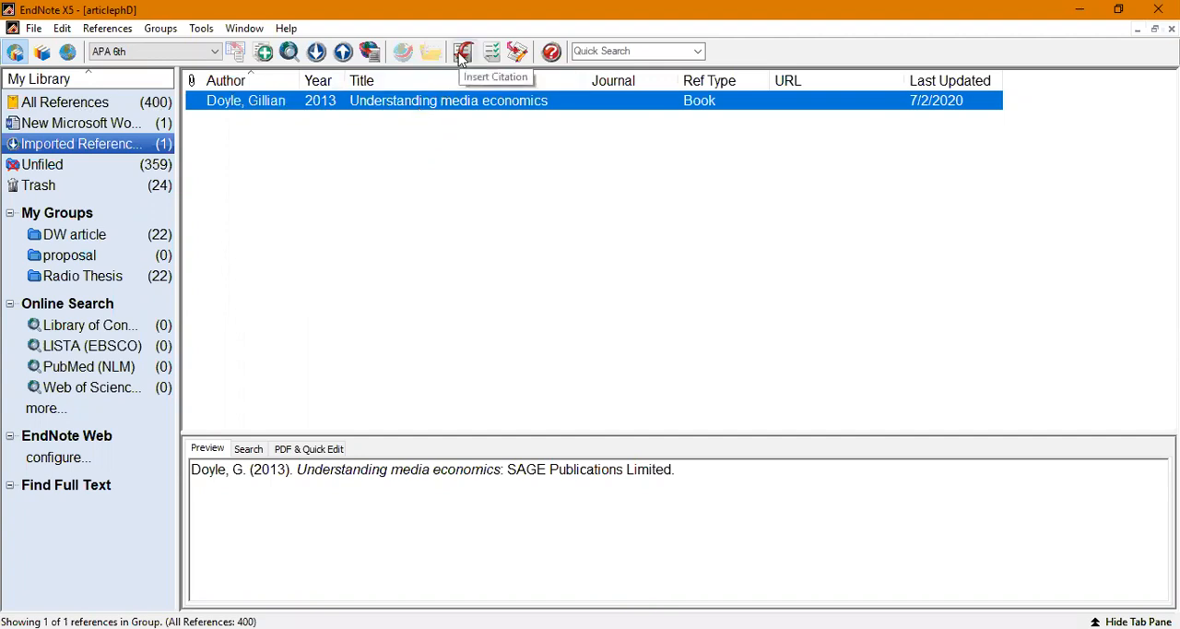
# Step: Switch to EndNote, browse all references in the library, and go back to the imported references group
pyautogui.click(71, 102)
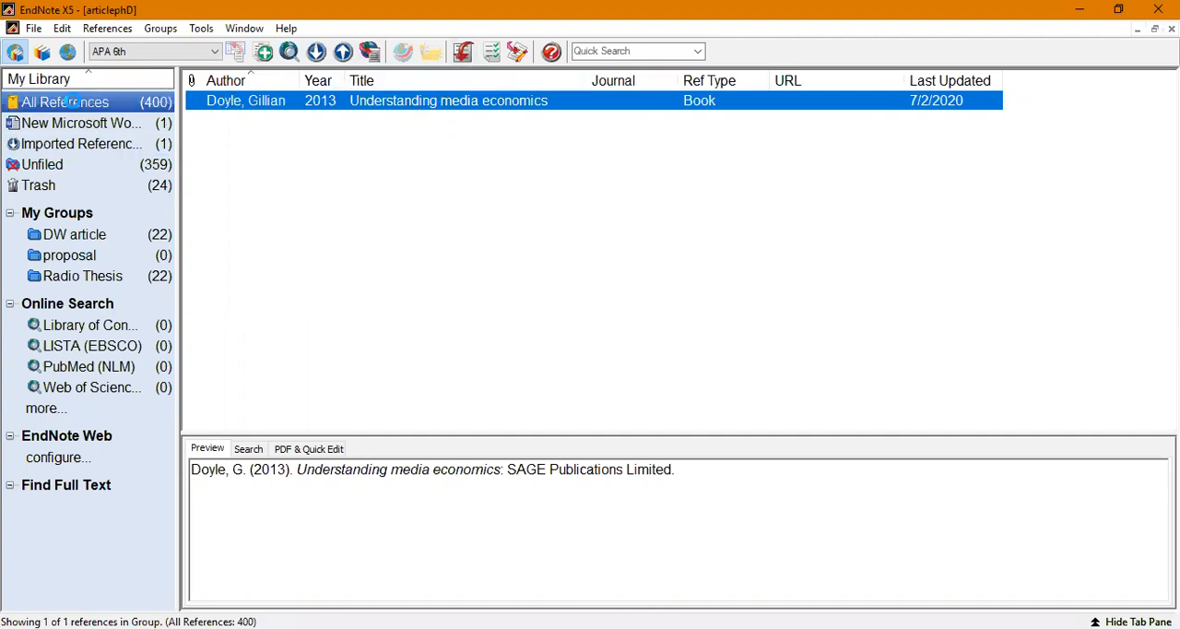
pyautogui.scroll(-20, 450, 200)
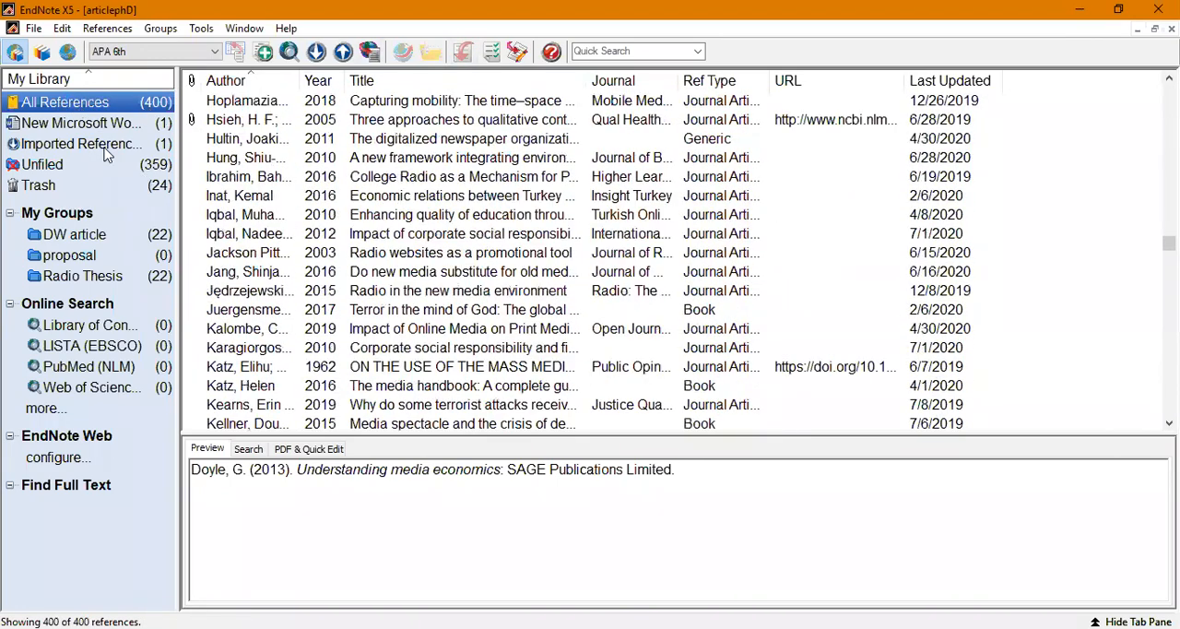
pyautogui.click(67, 157)
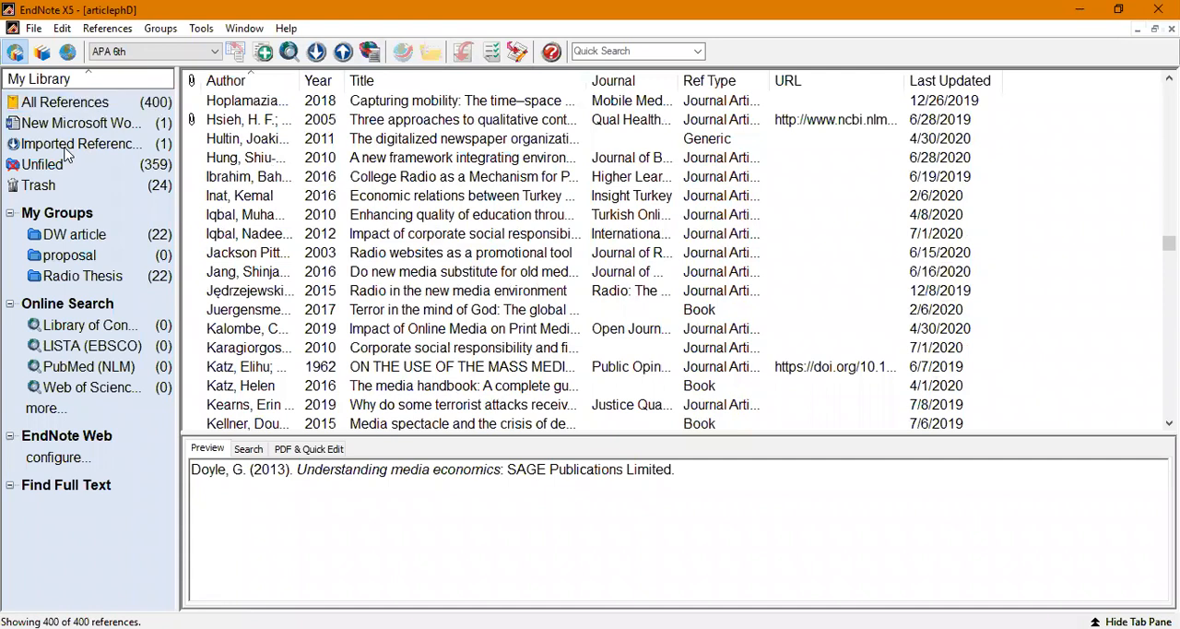
pyautogui.click(70, 145)
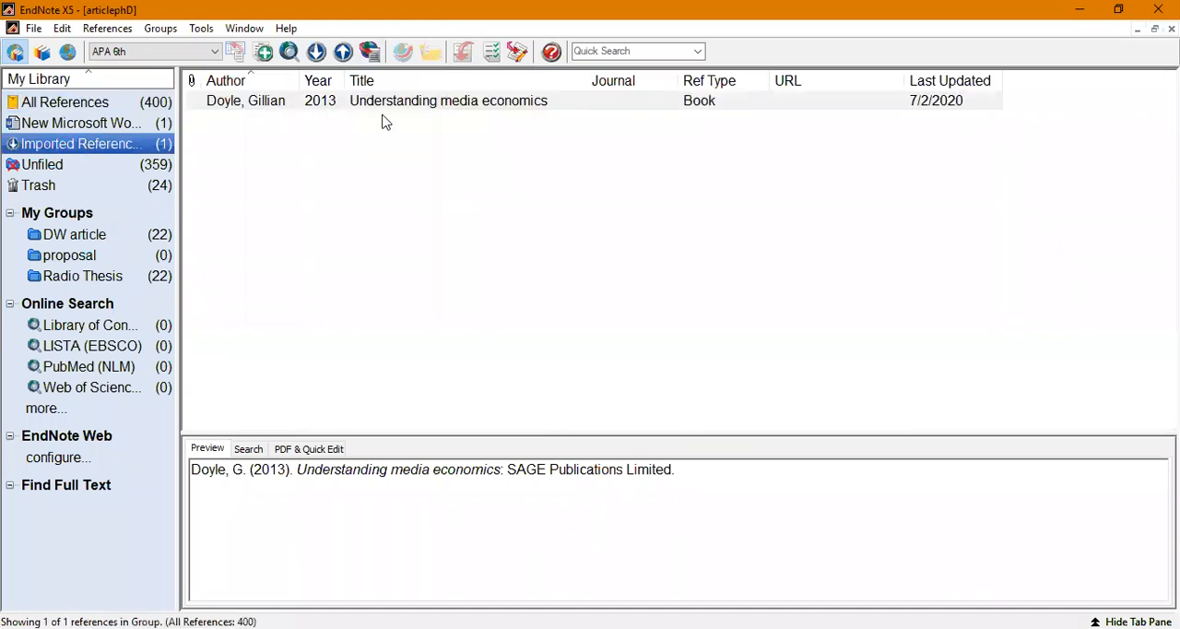